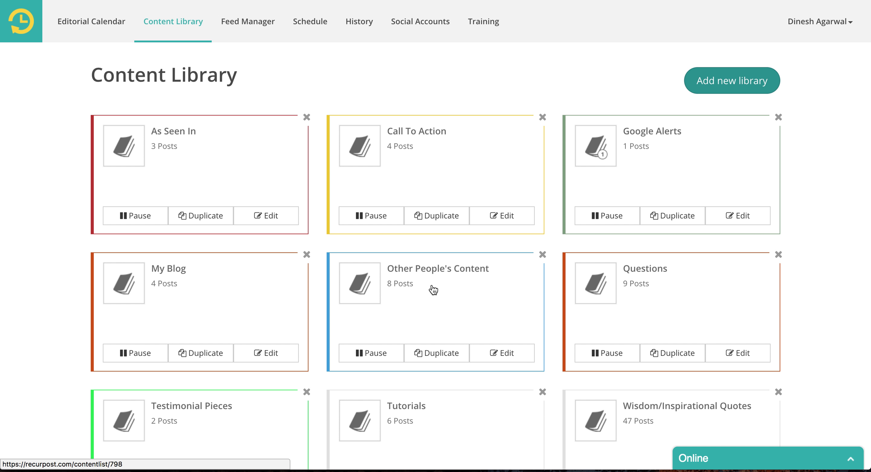
# Step: Start a new content library named 'Video Blogs' and give it the colour yellow
pyautogui.scroll(-5, 611, 334)
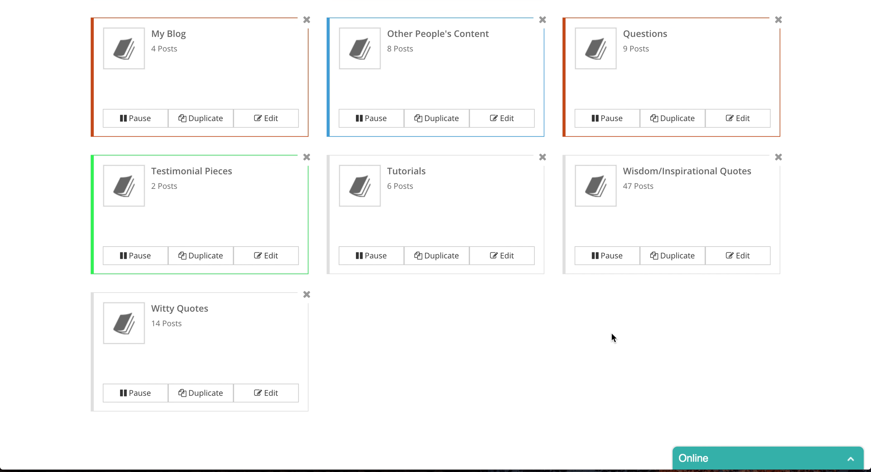
pyautogui.scroll(2, 612, 334)
pyautogui.scroll(4, 611, 331)
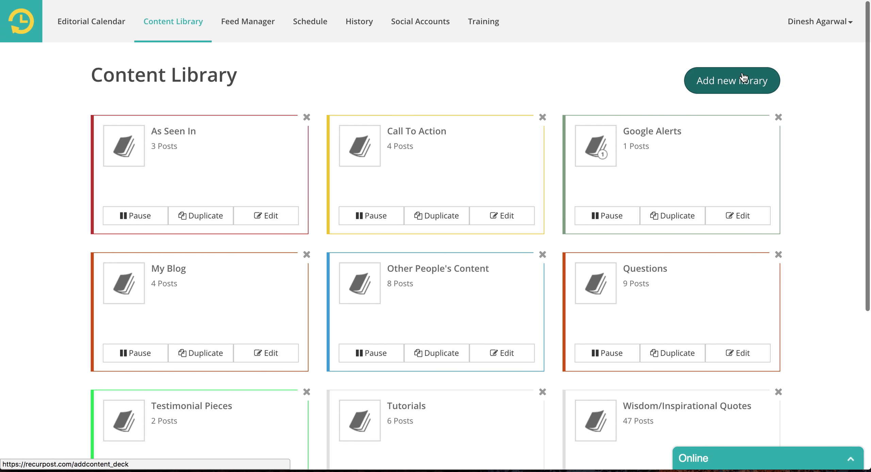
pyautogui.click(741, 80)
pyautogui.click(179, 146)
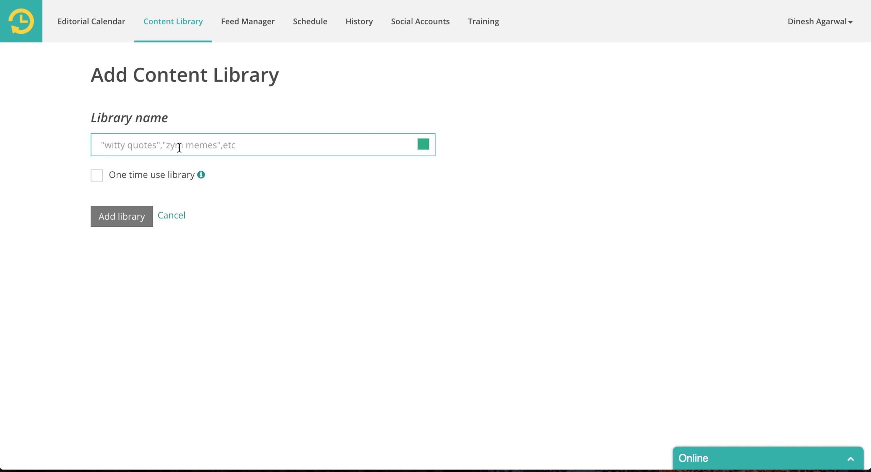
pyautogui.write('Video Blogs')
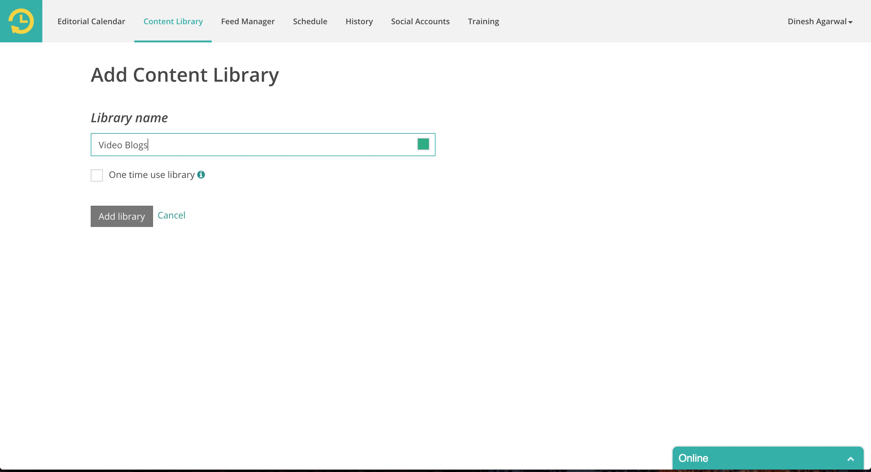
pyautogui.click(423, 144)
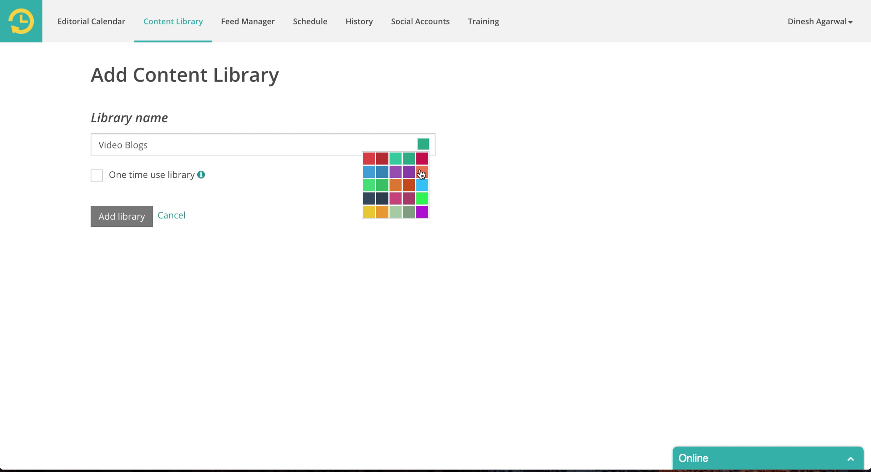
pyautogui.click(369, 212)
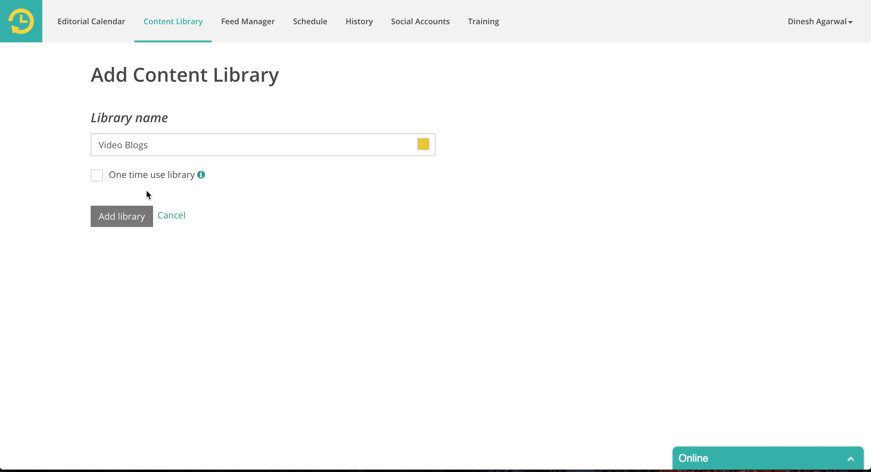
# Step: Add the Video Blogs library and open a blank update for it, cancelling the image attachment
pyautogui.click(127, 220)
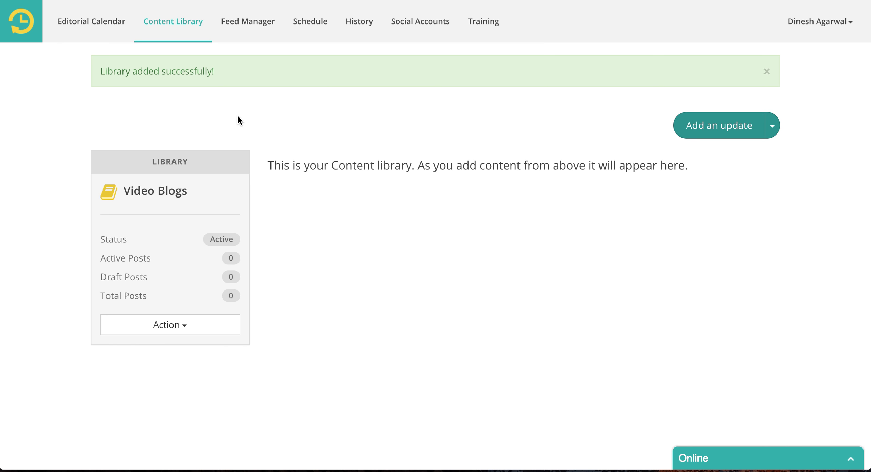
pyautogui.click(727, 131)
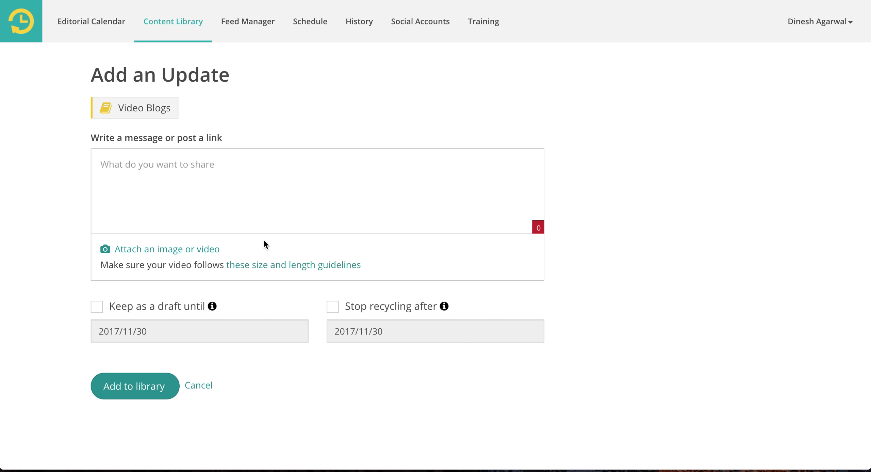
pyautogui.click(174, 249)
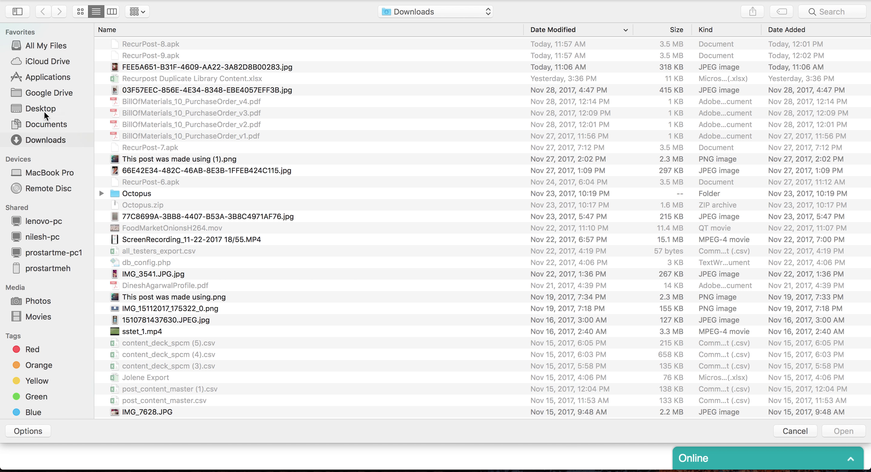
pyautogui.click(44, 111)
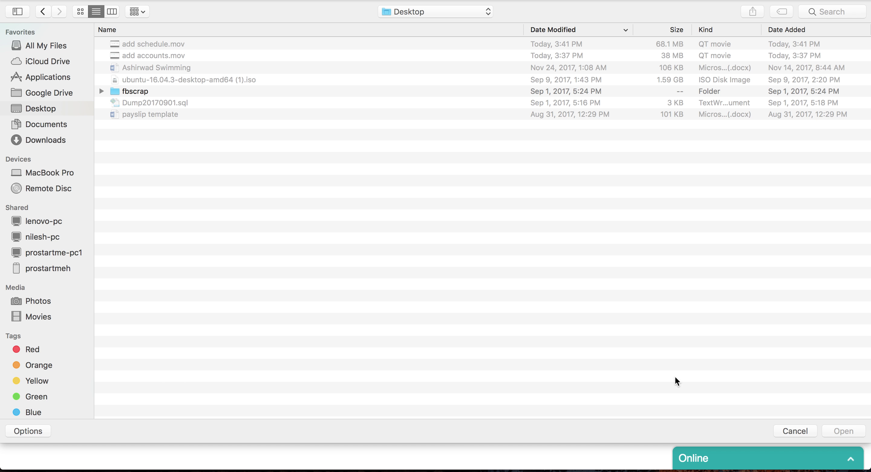
pyautogui.click(801, 432)
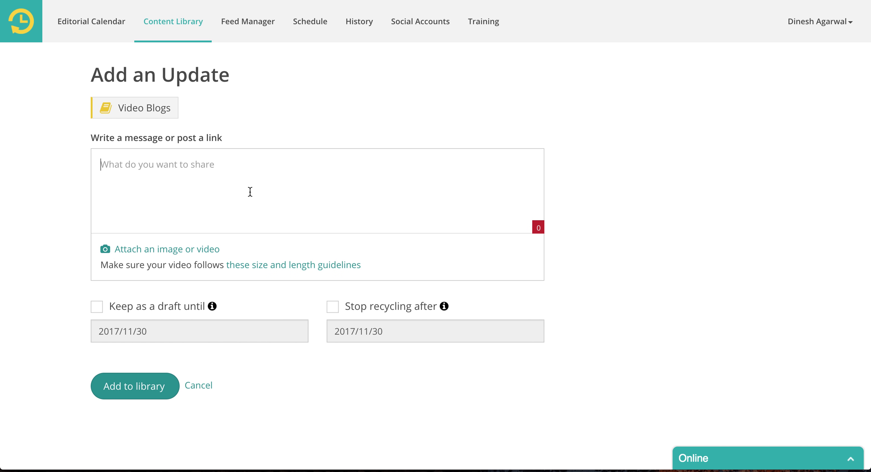
# Step: Save a 'Hello world!' text post to Video Blogs, then start another blank update
pyautogui.write('Hello world!')
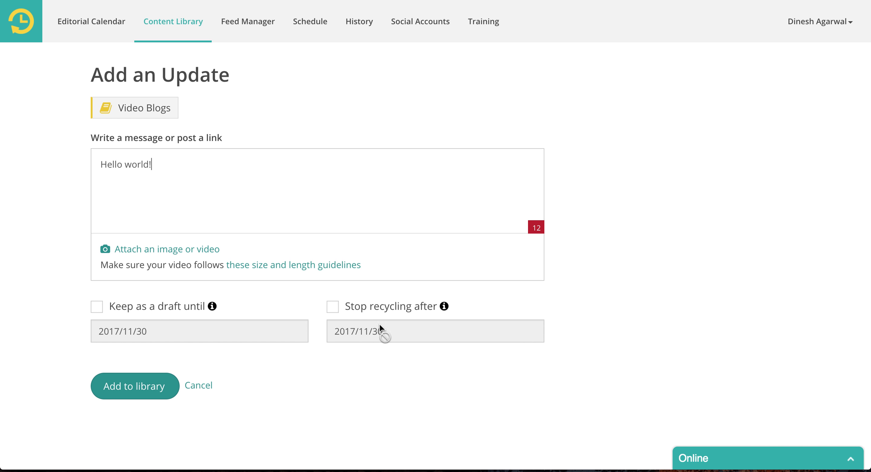
pyautogui.click(144, 387)
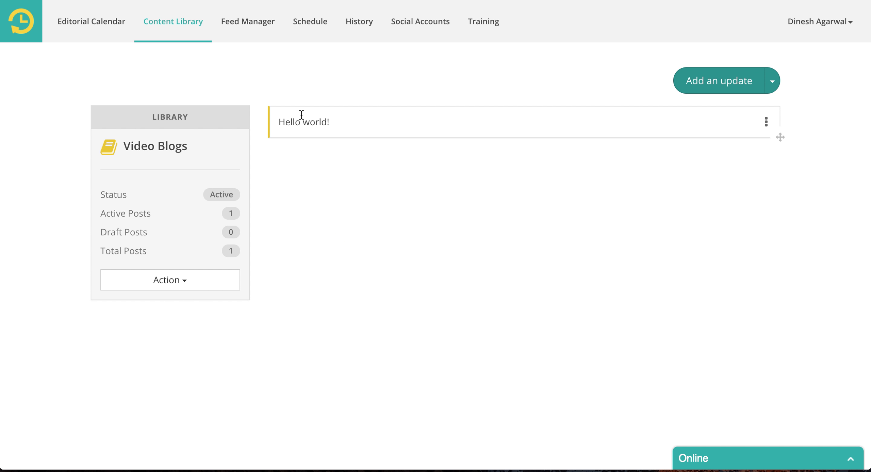
pyautogui.click(765, 122)
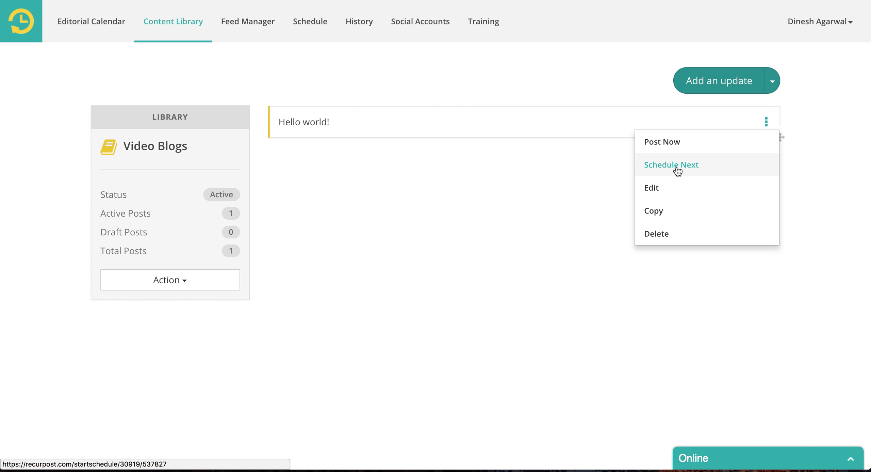
pyautogui.click(512, 231)
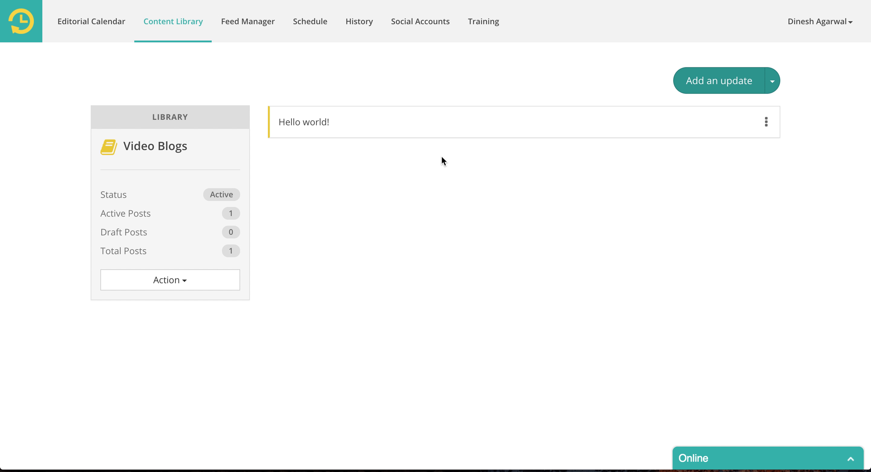
pyautogui.click(691, 86)
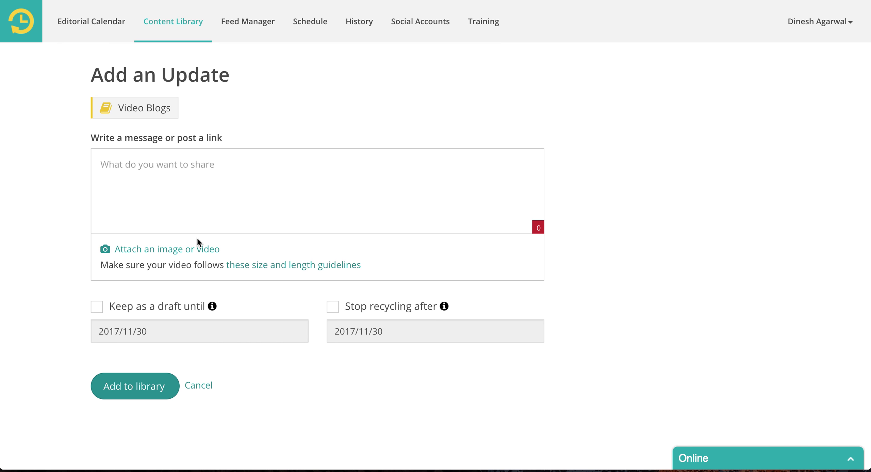
# Step: Attach a JPEG from Downloads, captioned about a random picture in a software demo with #CEOsAReDumb
pyautogui.click(163, 255)
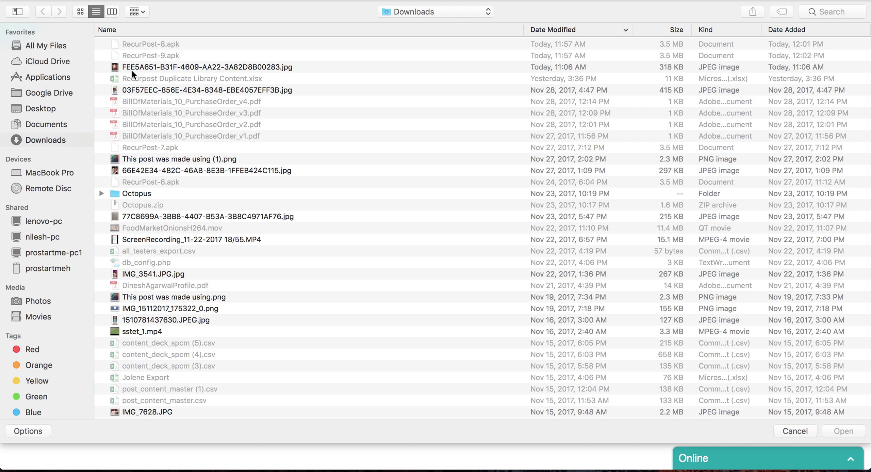
pyautogui.doubleClick(138, 85)
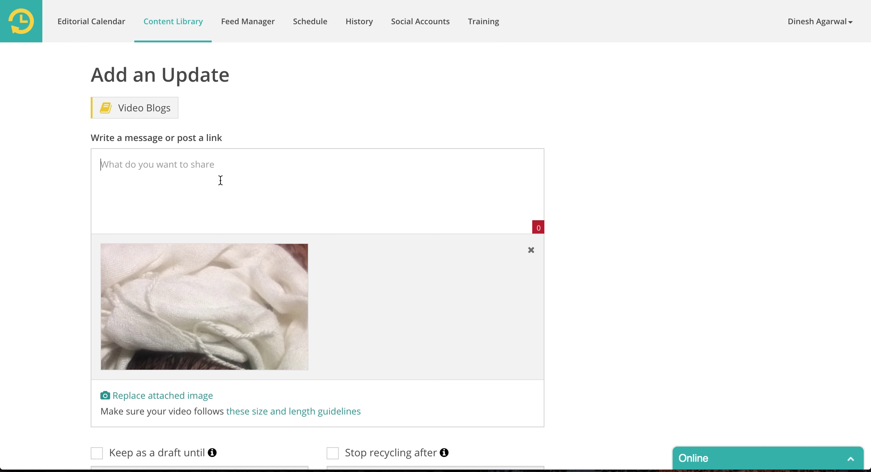
pyautogui.write('How is ')
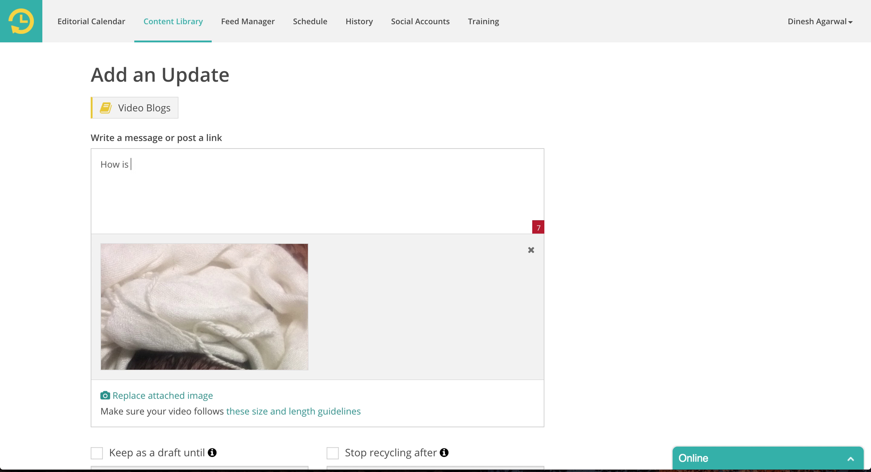
pyautogui.write('this for a random ')
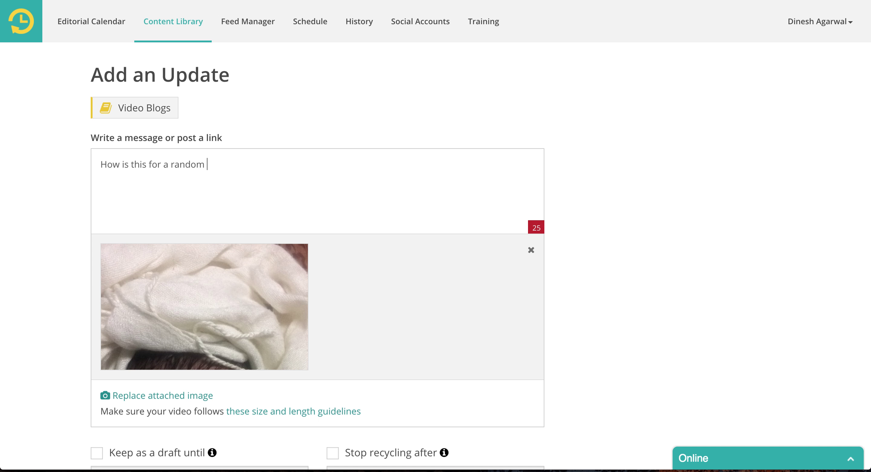
pyautogui.write('picture to be shown during a so')
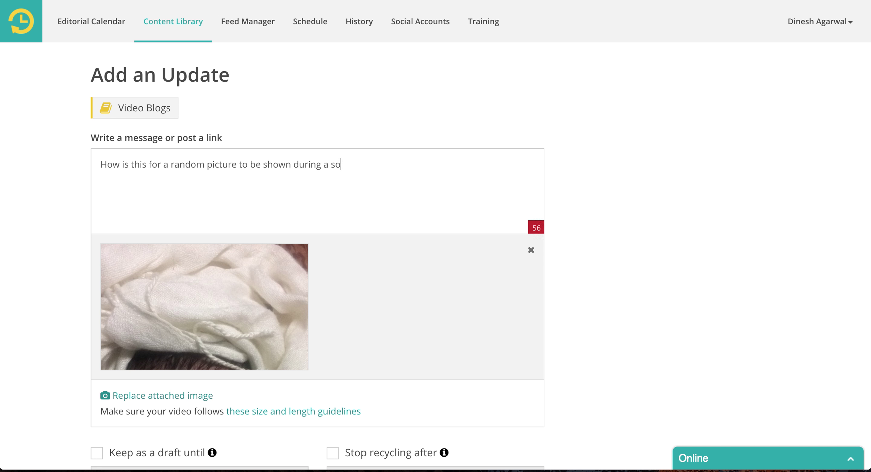
pyautogui.write('ftware demo? #CEOs')
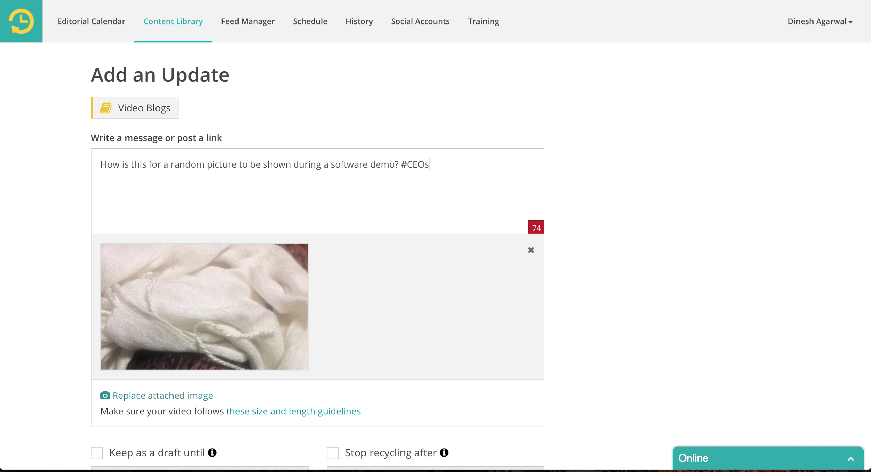
pyautogui.write('AReDumb')
pyautogui.scroll(-3, 426, 270)
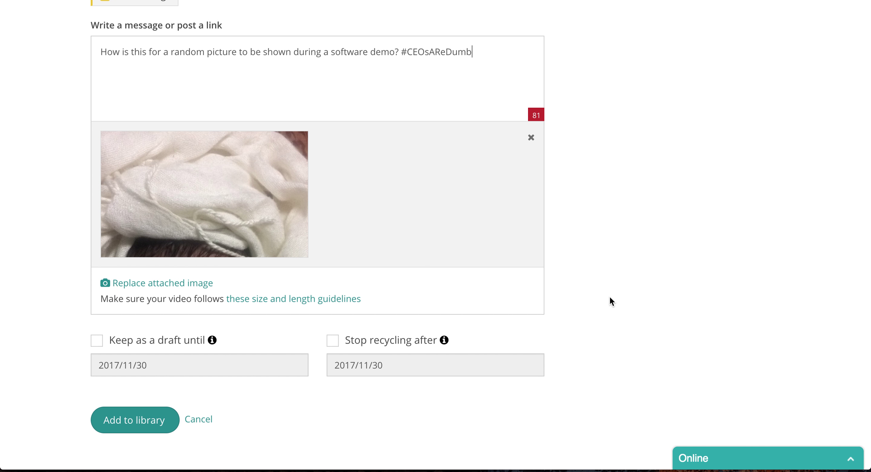
# Step: Keep the picture post as a draft until 2018/02/23
pyautogui.scroll(2, 610, 297)
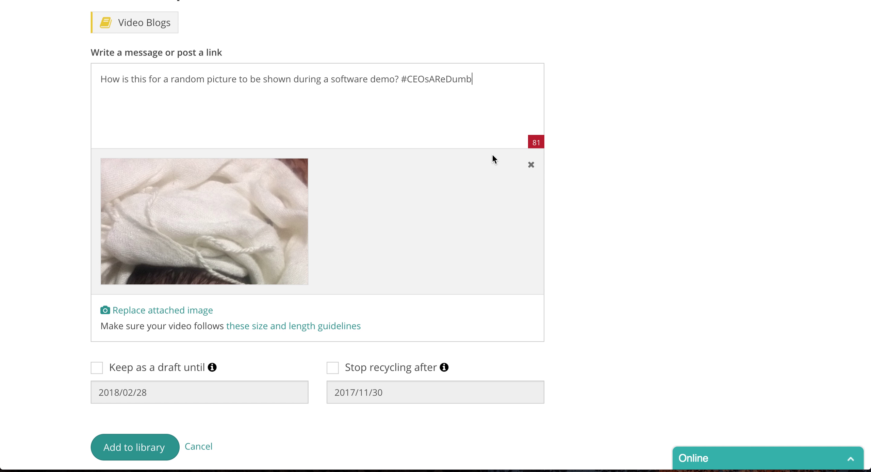
pyautogui.click(156, 368)
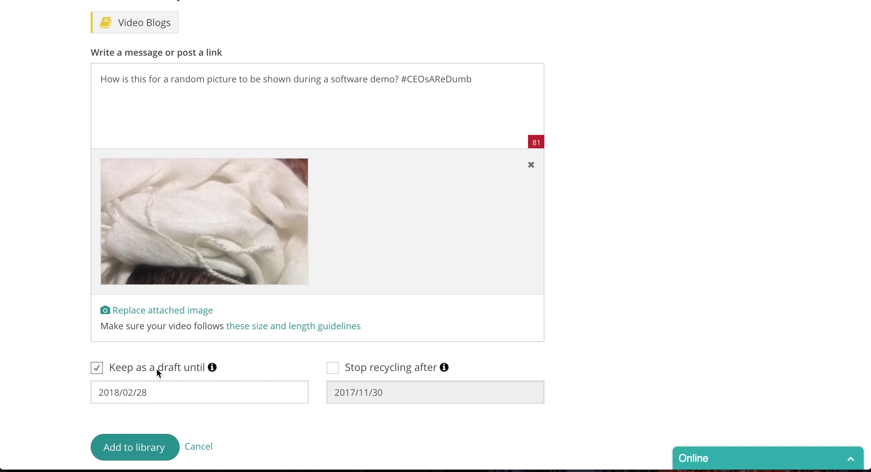
pyautogui.click(168, 399)
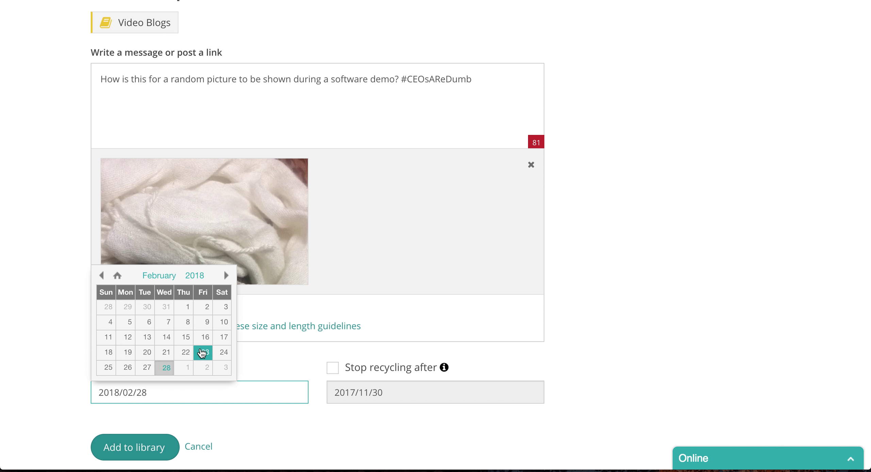
pyautogui.click(200, 350)
pyautogui.click(165, 395)
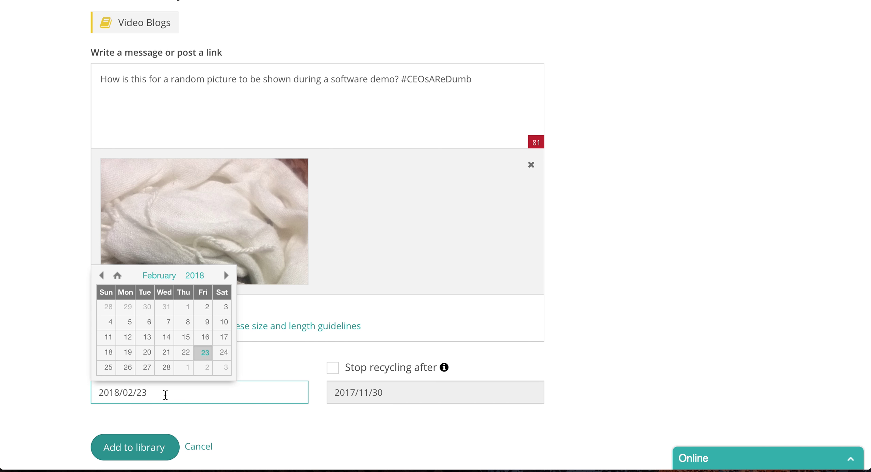
pyautogui.click(208, 353)
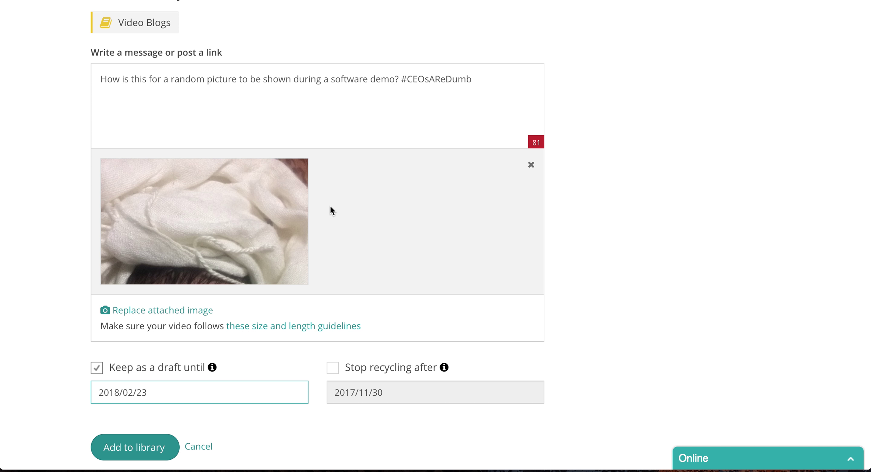
# Step: Stop recycling the picture post after 2018/03/30
pyautogui.click(332, 368)
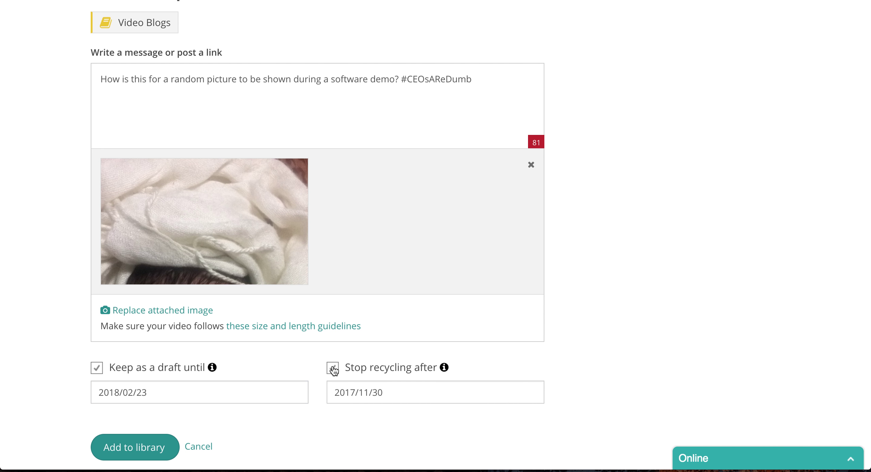
pyautogui.click(400, 397)
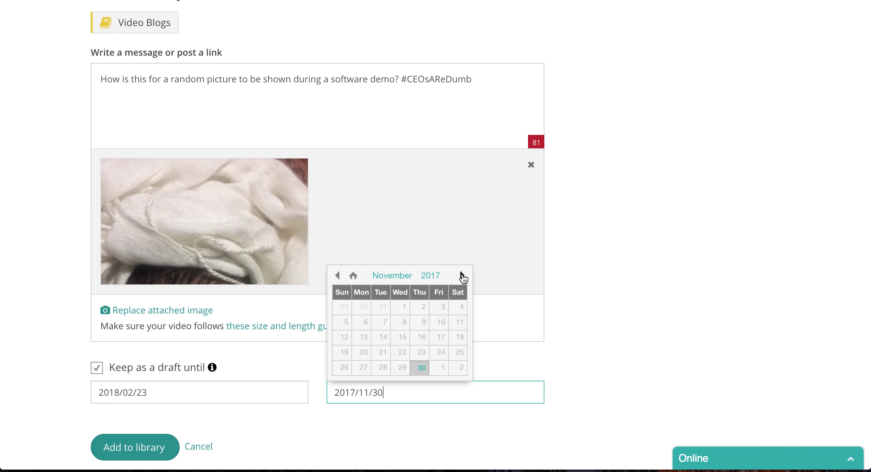
pyautogui.click(461, 275)
pyautogui.click(461, 275)
pyautogui.click(462, 275)
pyautogui.click(461, 275)
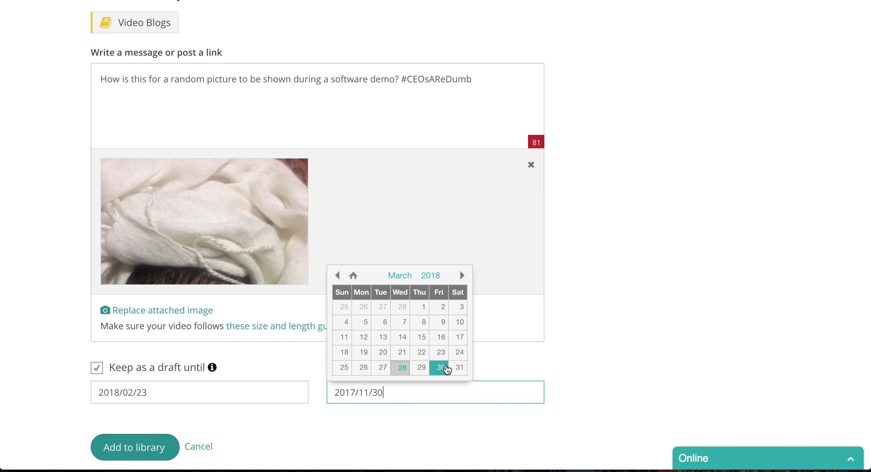
pyautogui.click(441, 366)
pyautogui.moveTo(445, 367)
pyautogui.click(404, 424)
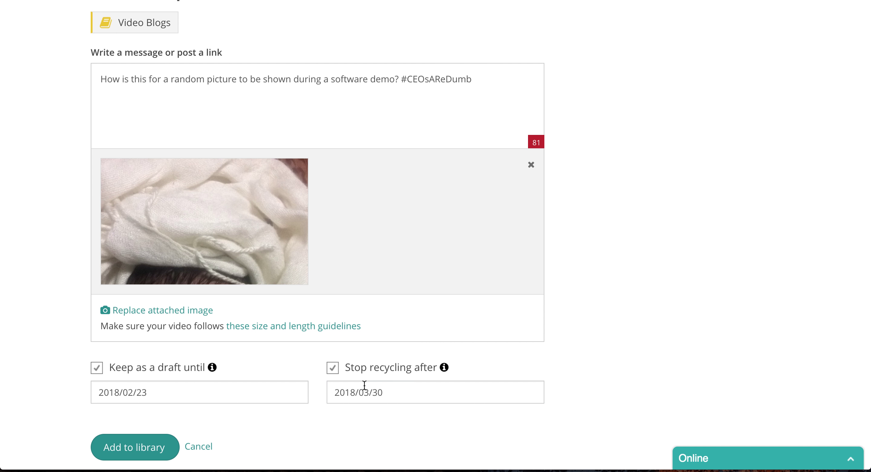
# Step: Add the draft picture post to Video Blogs and begin another blank update
pyautogui.click(131, 448)
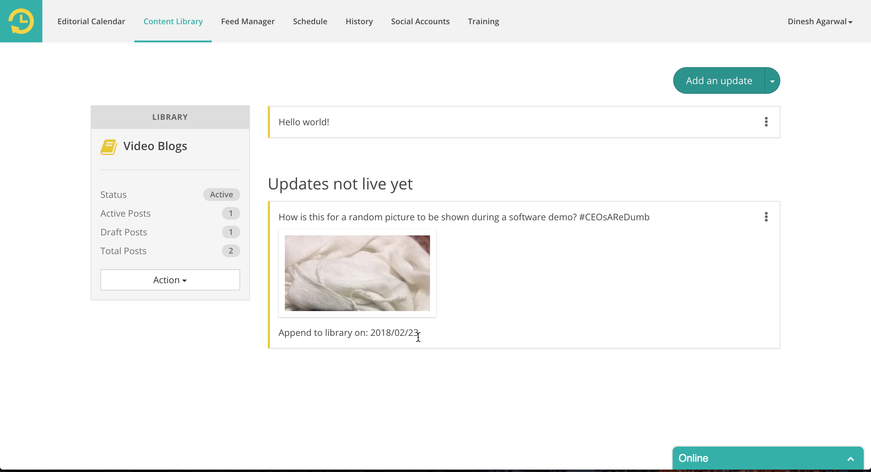
pyautogui.click(693, 81)
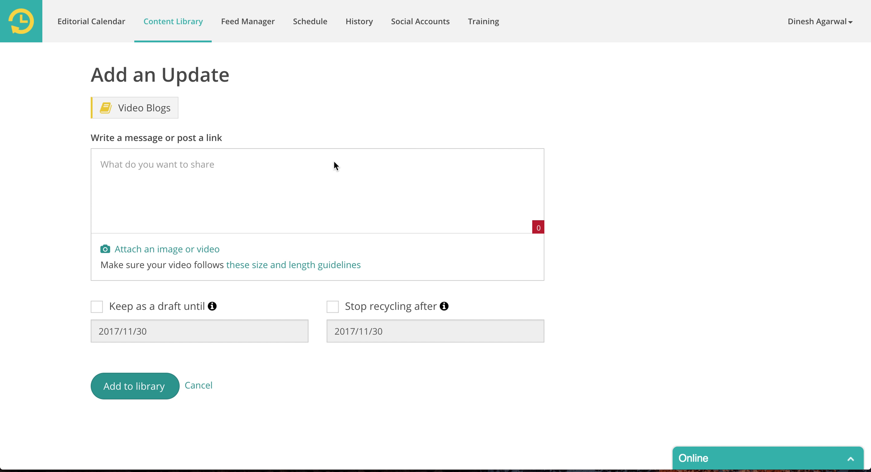
# Step: Paste a knowledge base link into the message, then clear it and its preview
pyautogui.click(311, 168)
pyautogui.write('http://knowledgebase.recurpost.com/')
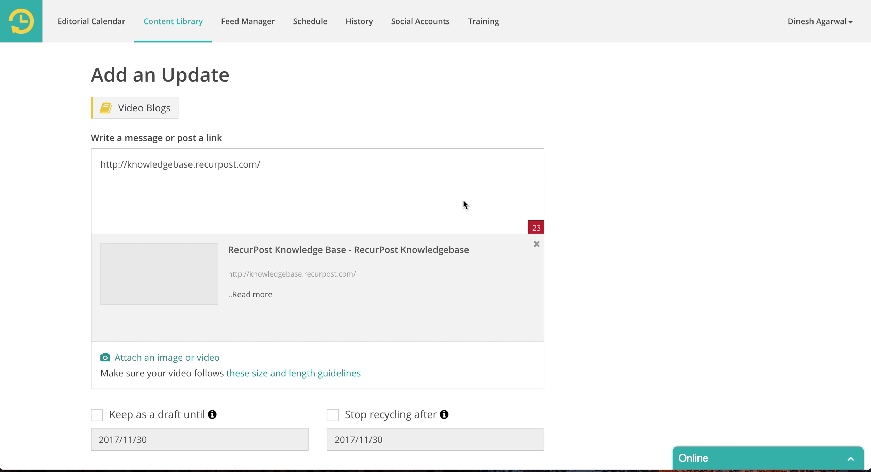
pyautogui.click(309, 200)
pyautogui.press('super+a')
pyautogui.press('BackSpace')
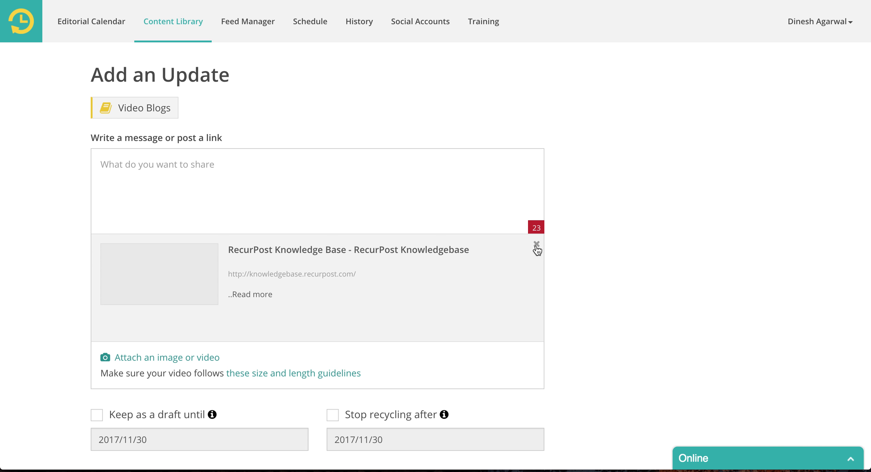
pyautogui.click(536, 244)
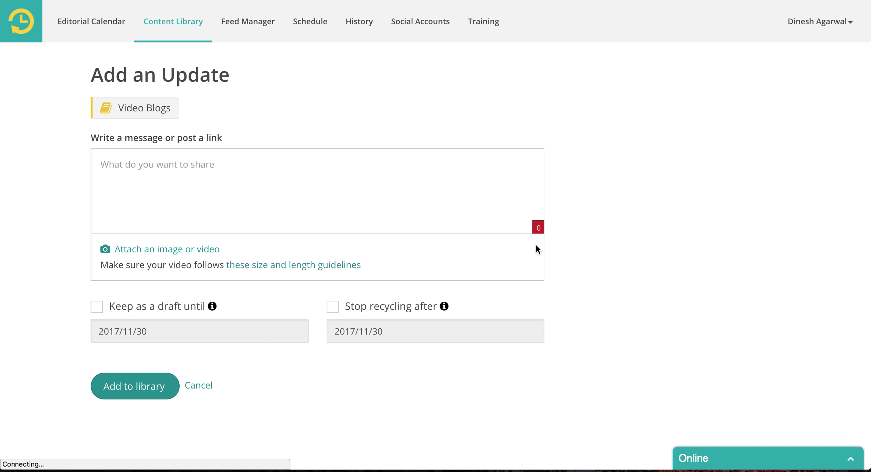
# Step: Paste the TechCrunch Trump Twitter article link and add the link post to Video Blogs
pyautogui.click(234, 186)
pyautogui.write('https://techcrunch.com/2017/11/29/meet-the-man-who-deactivated-trumps-twitter-account/')
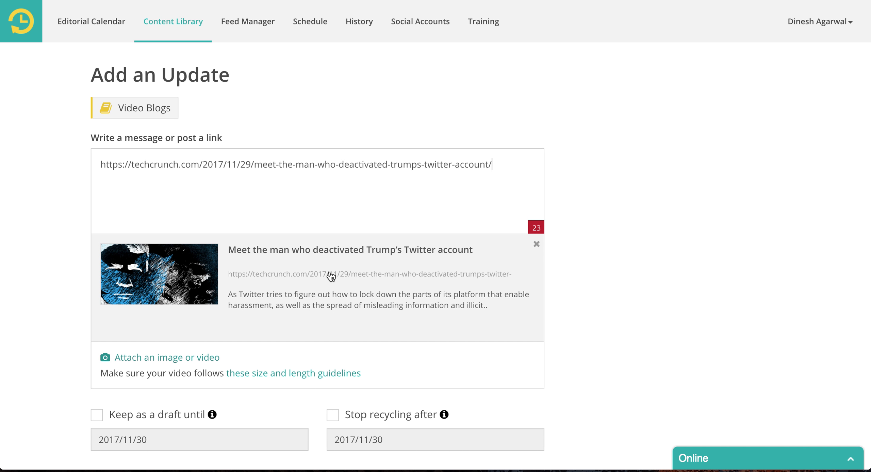
pyautogui.moveTo(159, 289)
pyautogui.moveTo(172, 267)
pyautogui.scroll(-3, 57, 255)
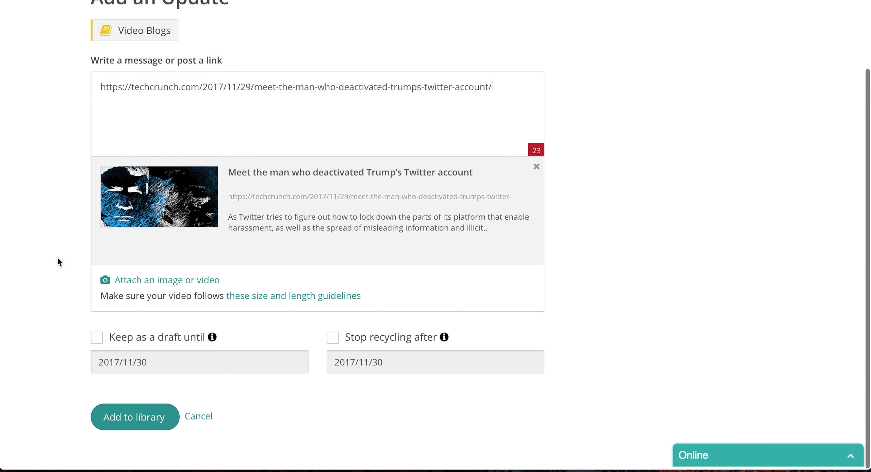
pyautogui.click(115, 422)
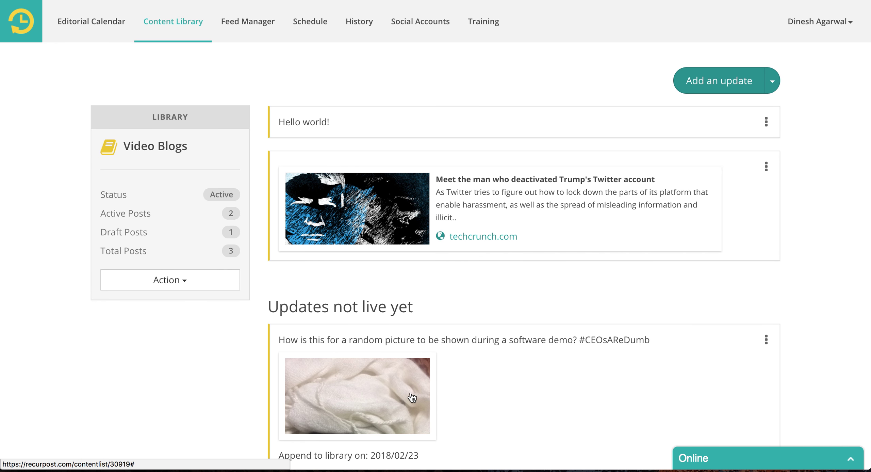
# Step: Edit the TechCrunch link post to add the commentary 'Not all heroes wear a cape.'
pyautogui.click(766, 168)
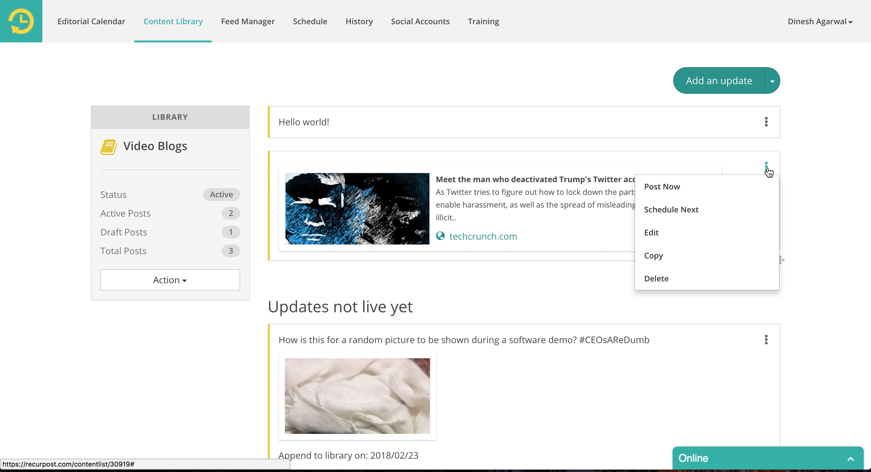
pyautogui.click(676, 232)
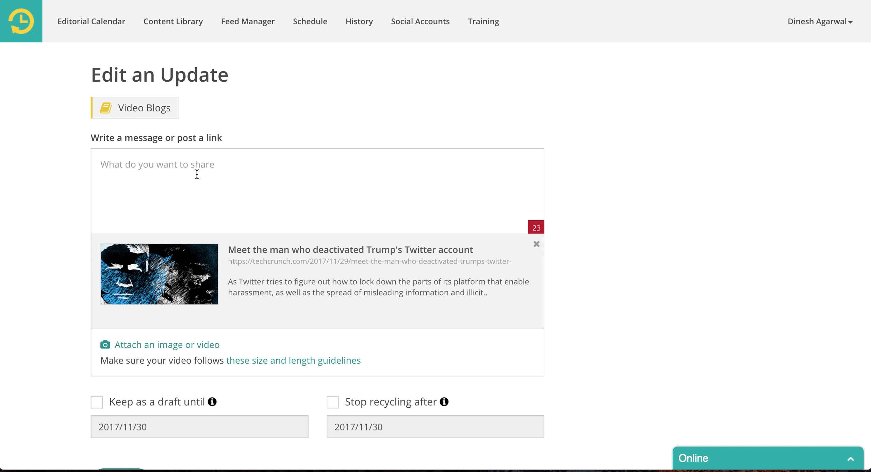
pyautogui.write('Not all heo')
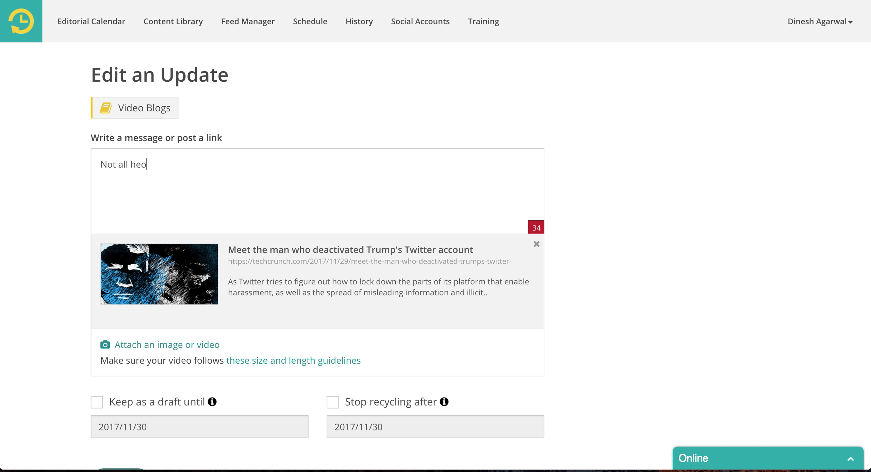
pyautogui.press('BackSpace')
pyautogui.write('roes wear a cape.')
pyautogui.scroll(-2, 44, 266)
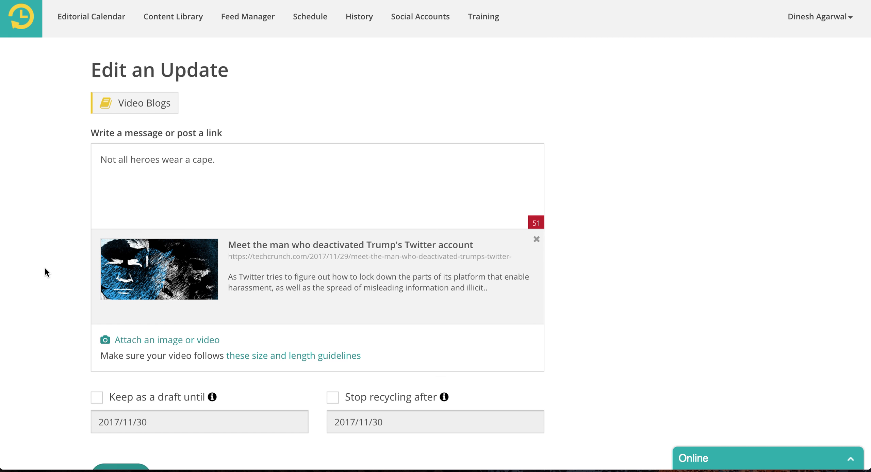
pyautogui.click(130, 422)
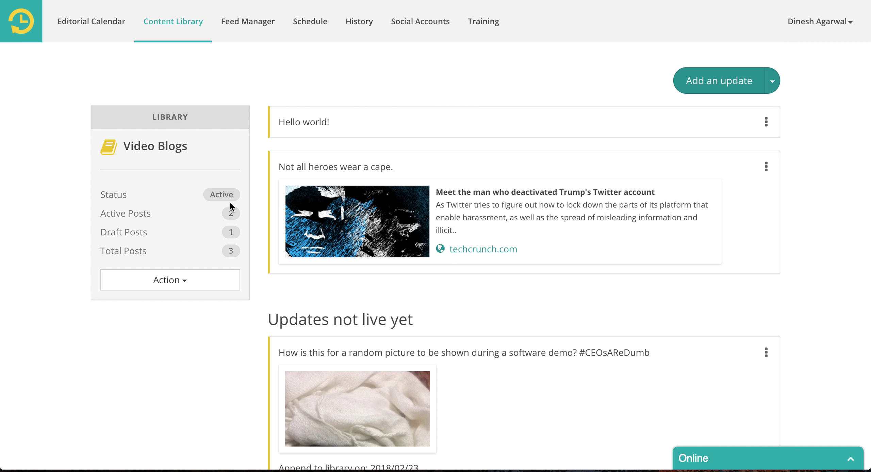
# Step: Drag the 'Not all heroes' link post above the Hello world! post in Video Blogs
pyautogui.click(182, 285)
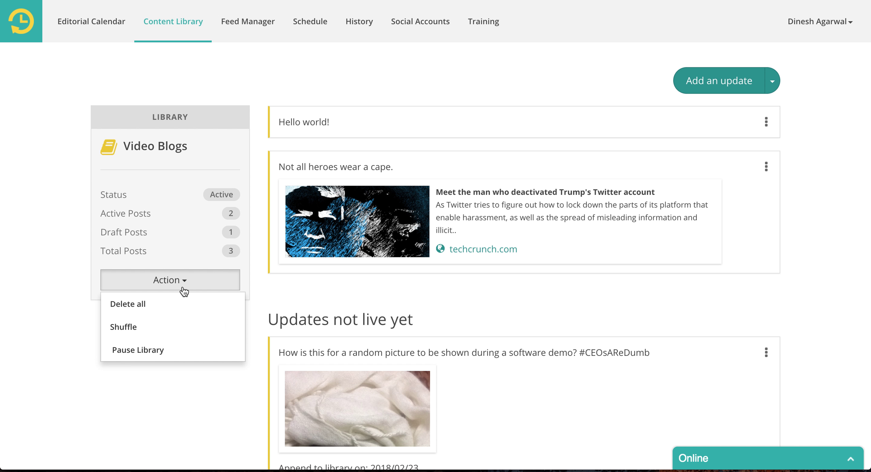
pyautogui.click(58, 242)
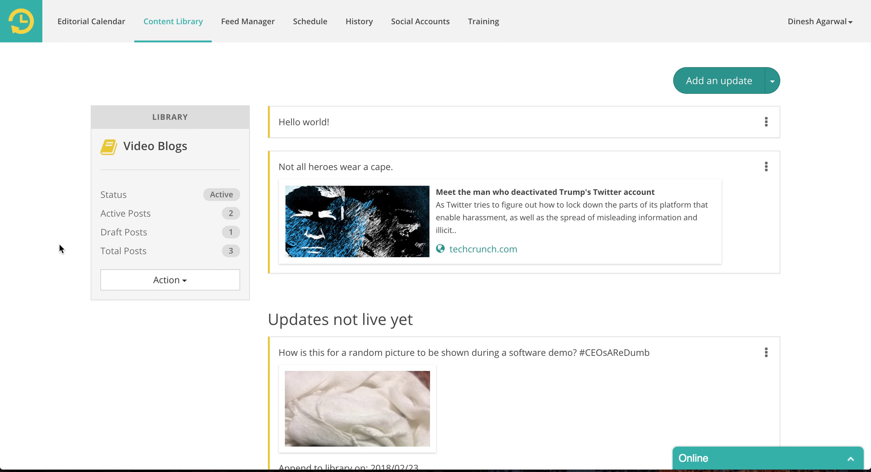
pyautogui.click(149, 277)
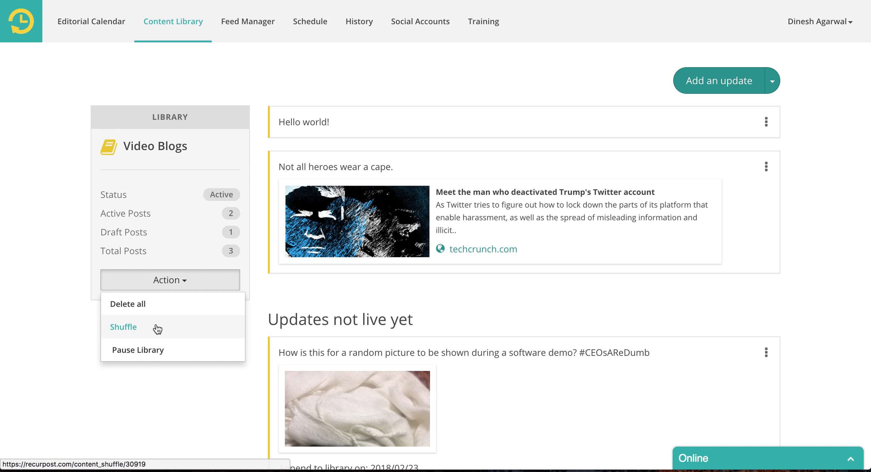
pyautogui.click(49, 298)
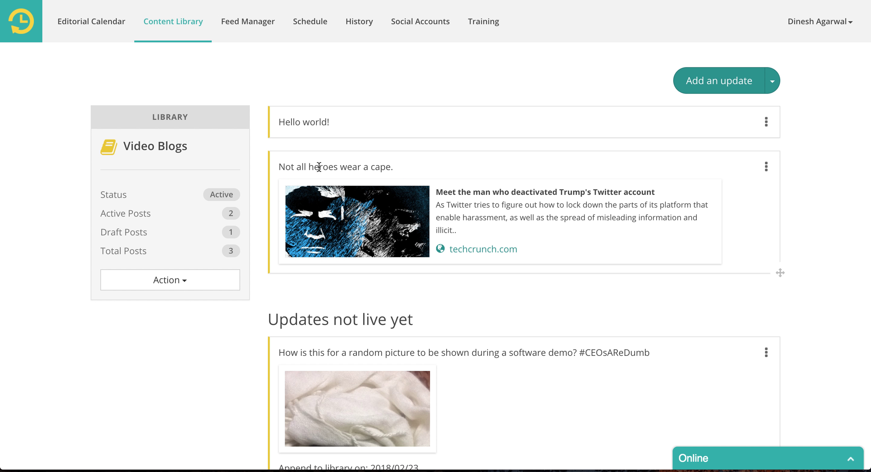
pyautogui.moveTo(779, 275); pyautogui.dragTo(763, 121)
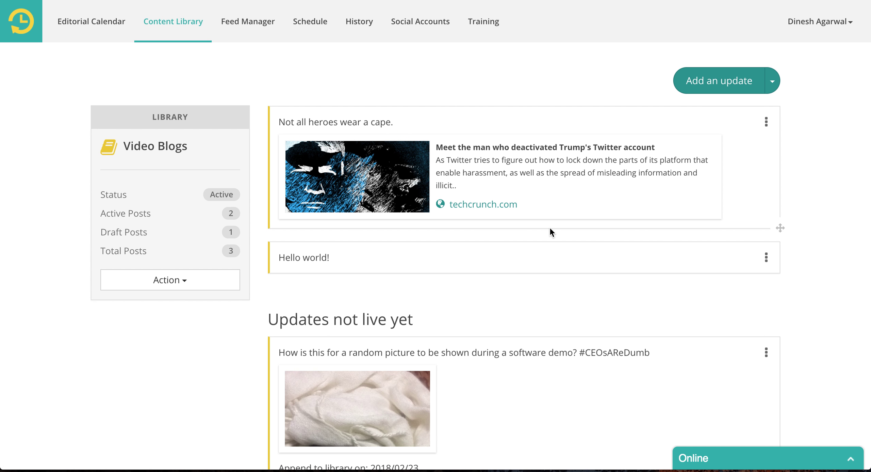
pyautogui.click(183, 287)
pyautogui.click(270, 286)
# Step: Open the Wisdom/Inspirational Quotes library, confirm Shuffle on its posts, and review the new order
pyautogui.click(187, 30)
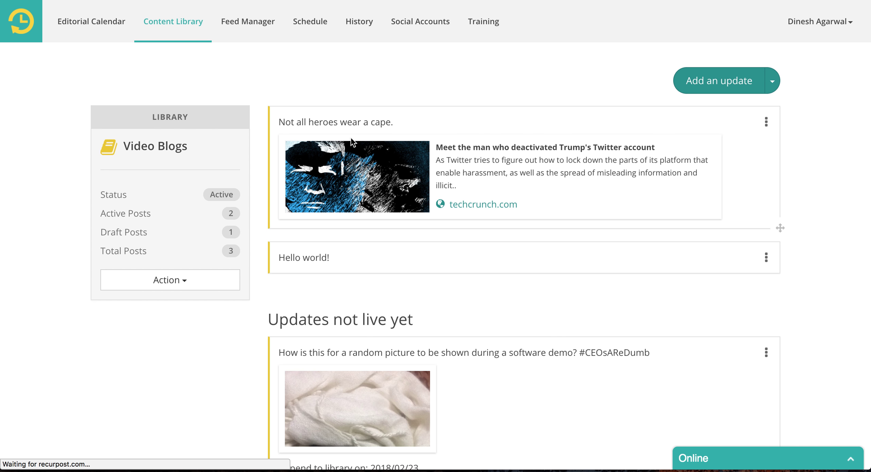
pyautogui.scroll(-4, 454, 341)
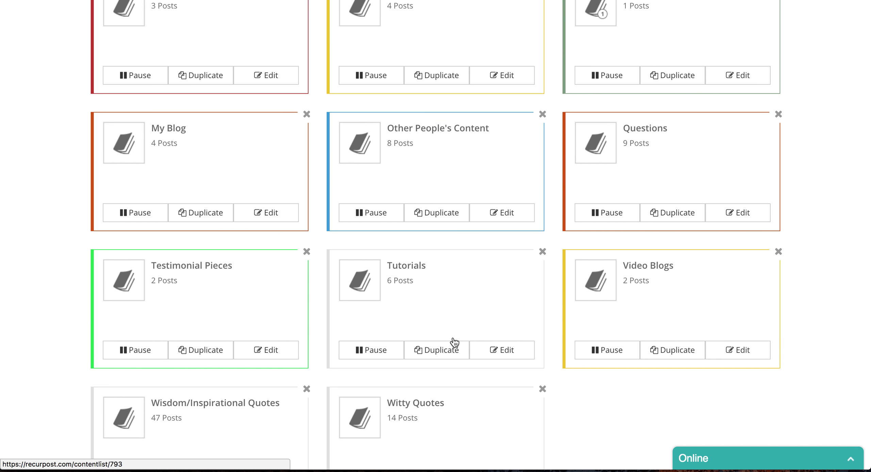
pyautogui.click(210, 407)
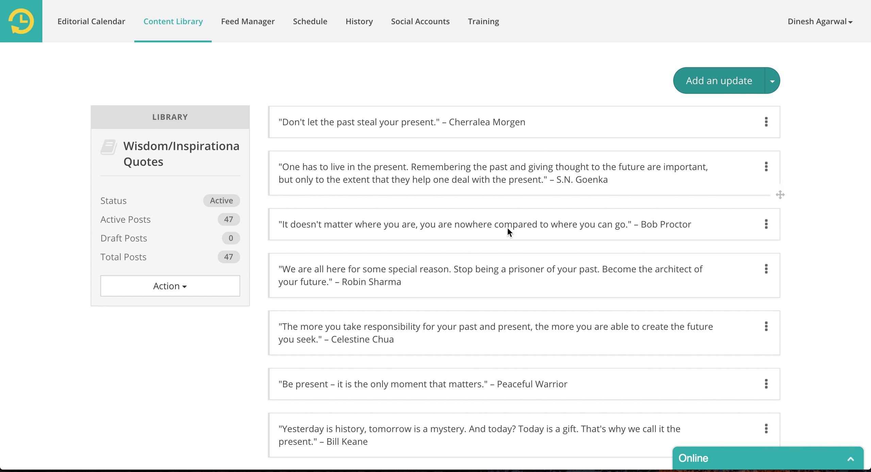
pyautogui.click(183, 286)
pyautogui.click(170, 335)
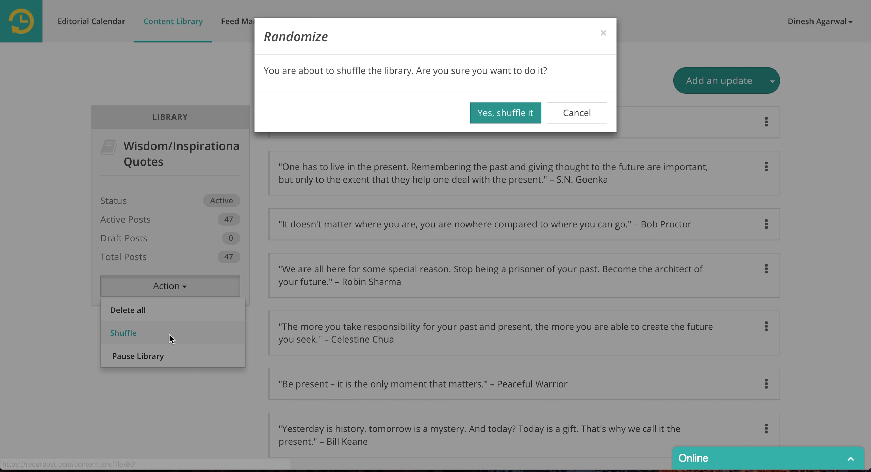
pyautogui.click(519, 118)
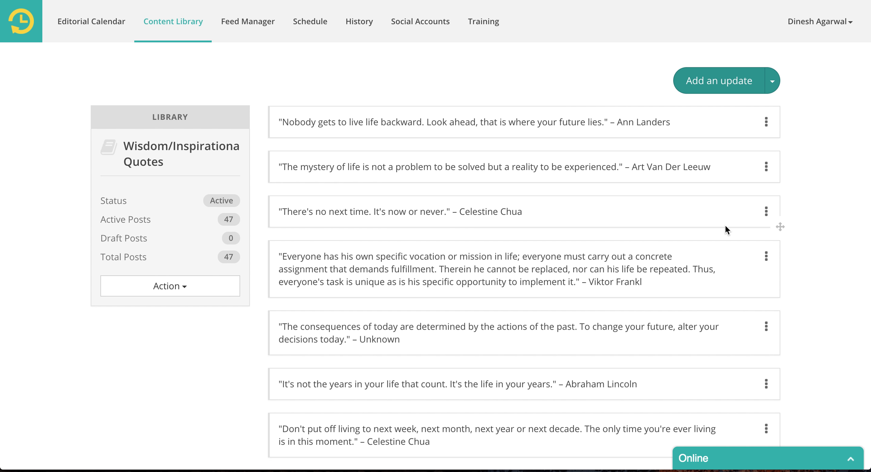
pyautogui.scroll(-15, 726, 226)
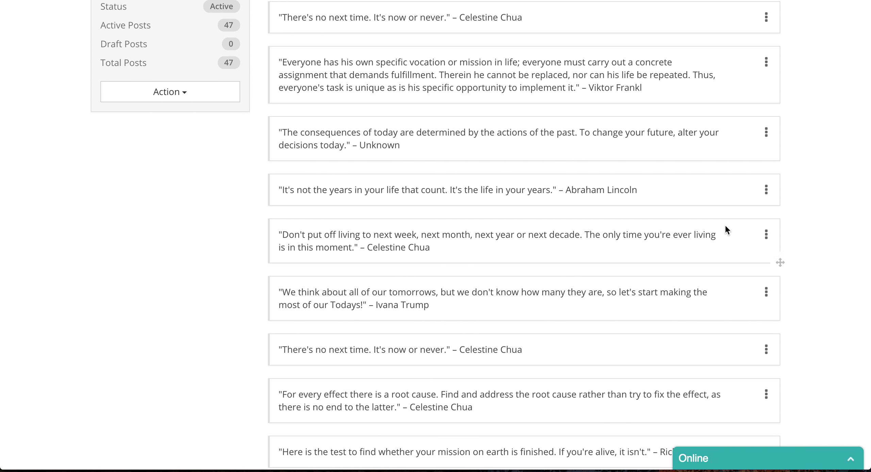
pyautogui.scroll(-2, 726, 229)
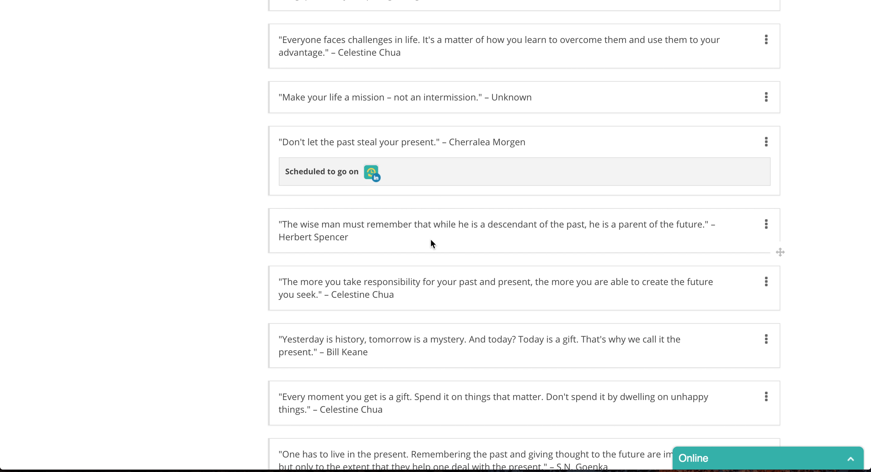
pyautogui.scroll(-7, 432, 243)
pyautogui.scroll(4, 432, 243)
pyautogui.scroll(-7, 556, 389)
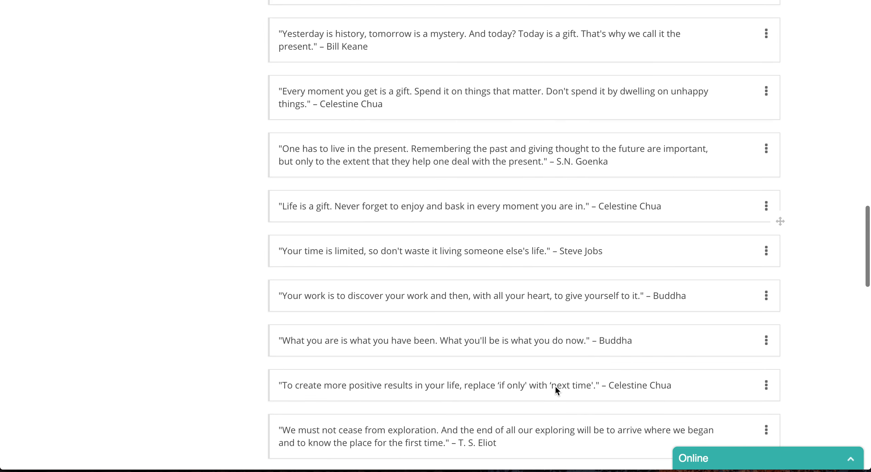
# Step: Schedule the Buddha quote 'What you are is what you have been…' next on the Recur Post [Company] account
pyautogui.click(765, 287)
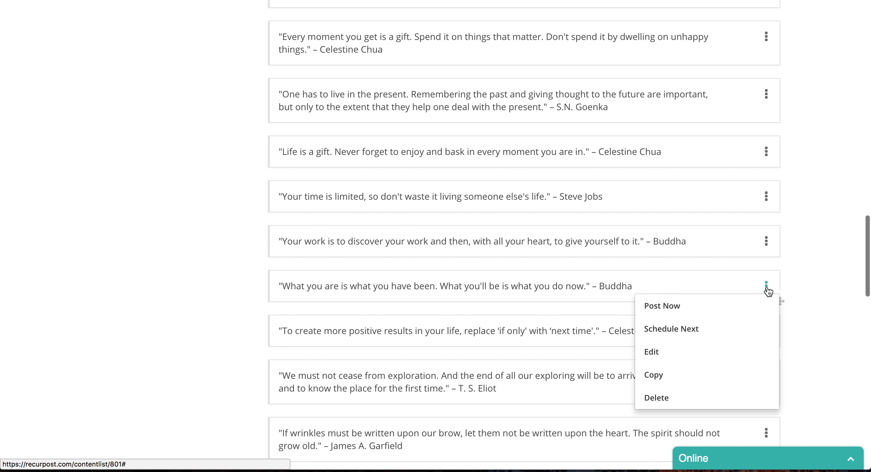
pyautogui.click(701, 335)
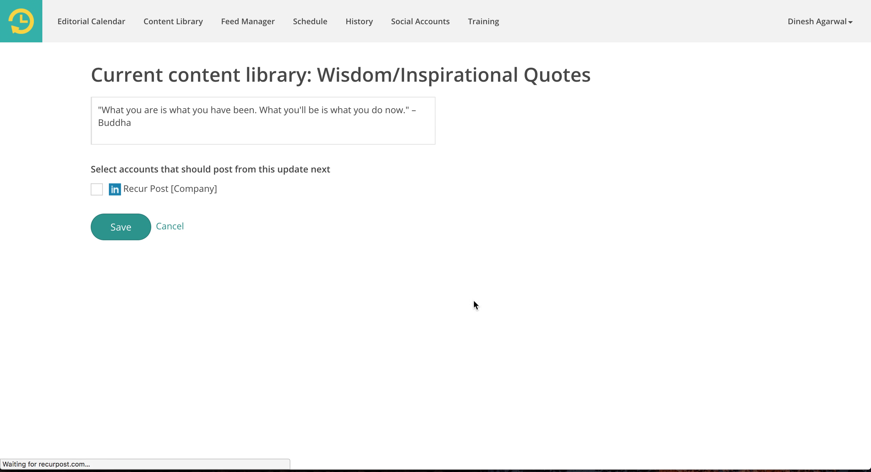
pyautogui.click(97, 189)
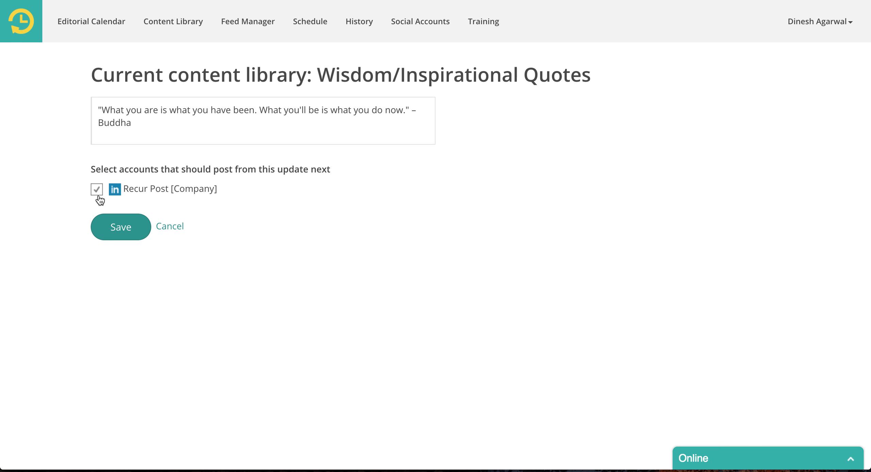
pyautogui.click(120, 235)
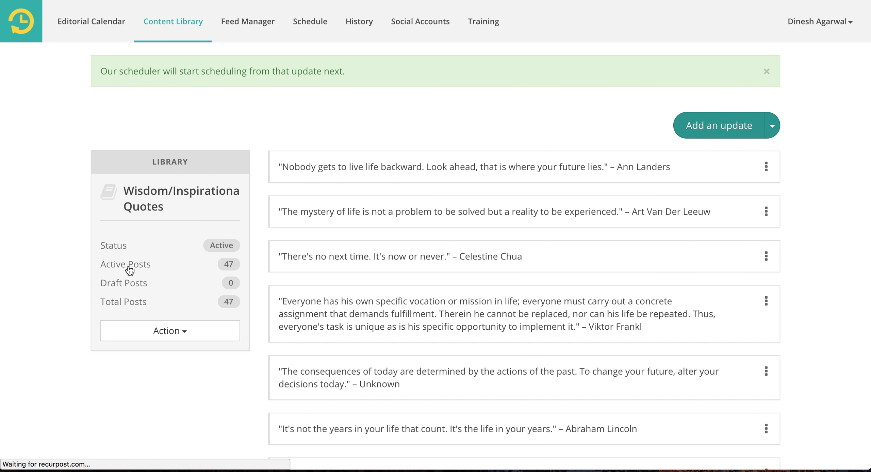
pyautogui.scroll(-7, 437, 337)
pyautogui.scroll(-20, 436, 336)
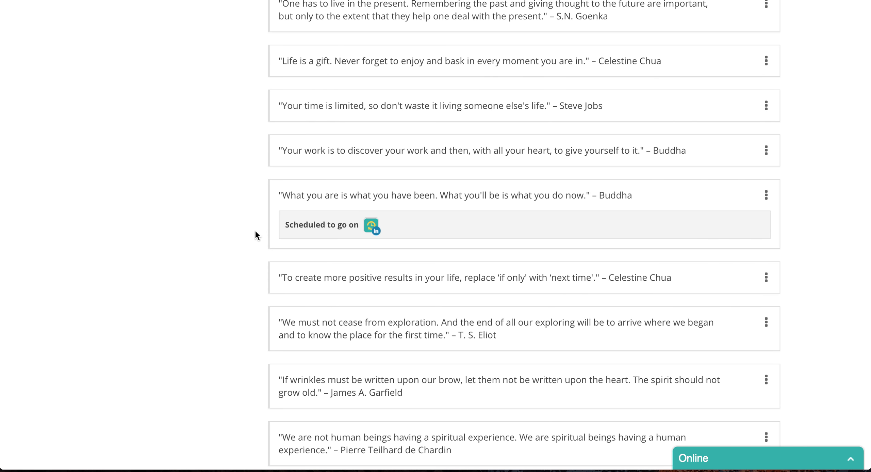
pyautogui.scroll(-20, 255, 232)
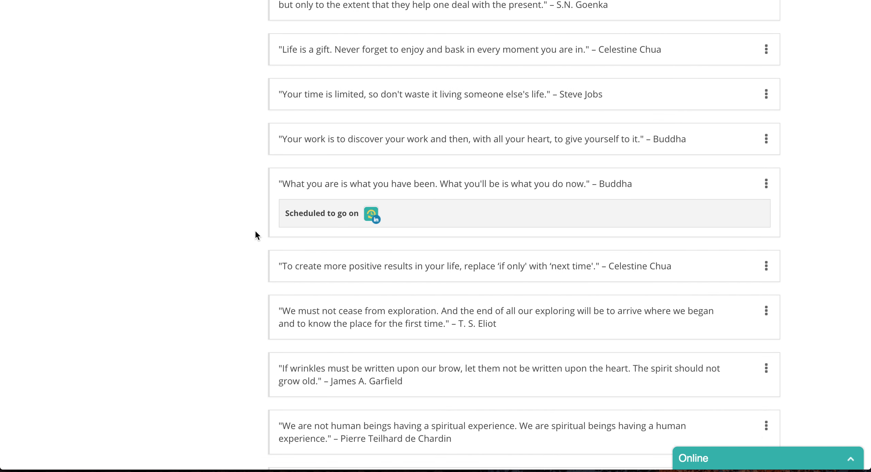
pyautogui.scroll(20, 255, 231)
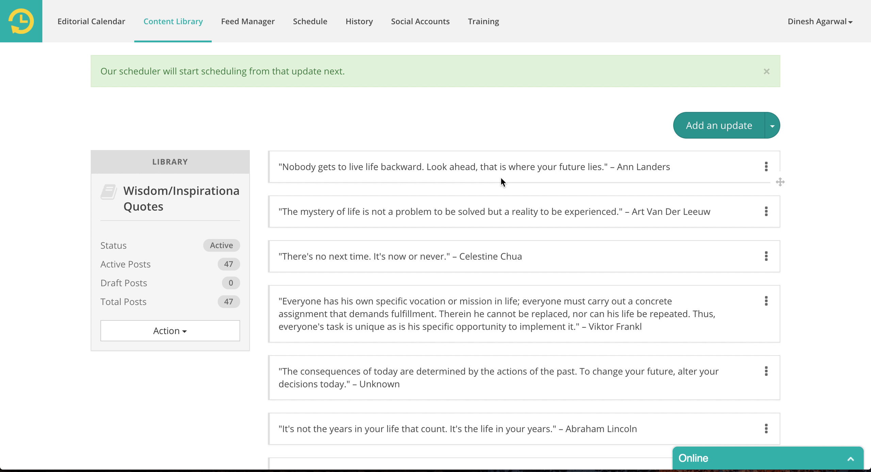
pyautogui.click(767, 167)
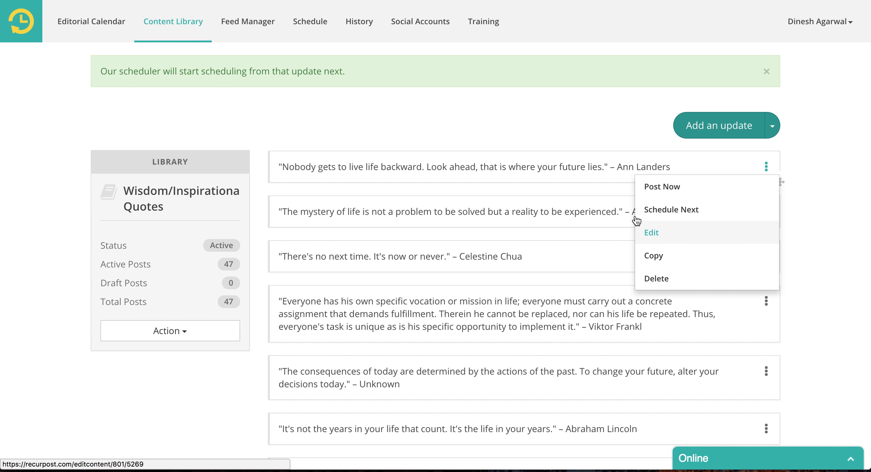
pyautogui.click(675, 262)
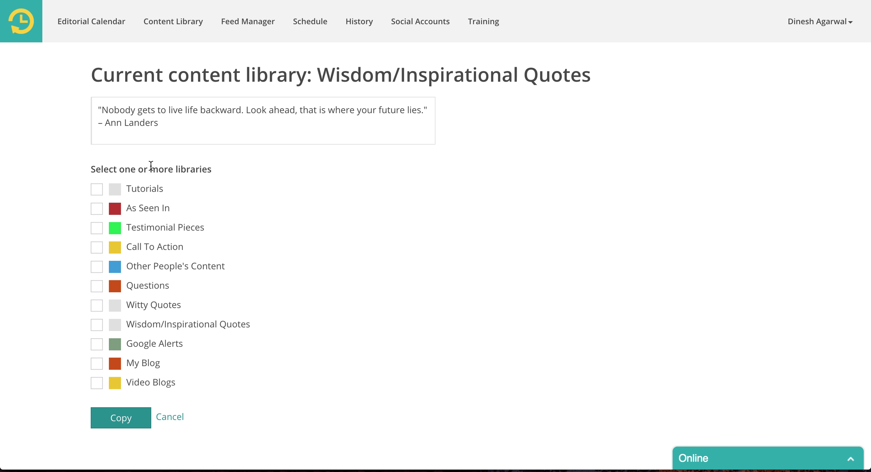
pyautogui.click(138, 188)
pyautogui.click(148, 206)
pyautogui.click(151, 227)
pyautogui.click(146, 247)
pyautogui.click(146, 266)
pyautogui.click(138, 285)
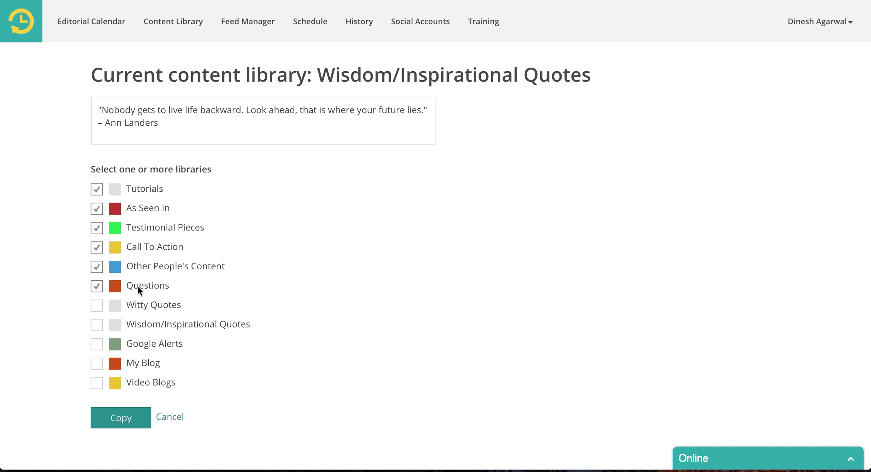
pyautogui.click(142, 305)
pyautogui.click(172, 416)
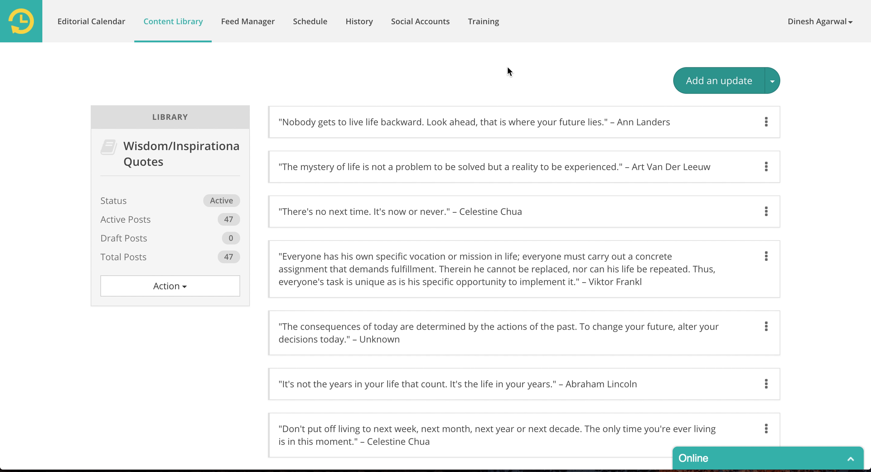
pyautogui.click(189, 291)
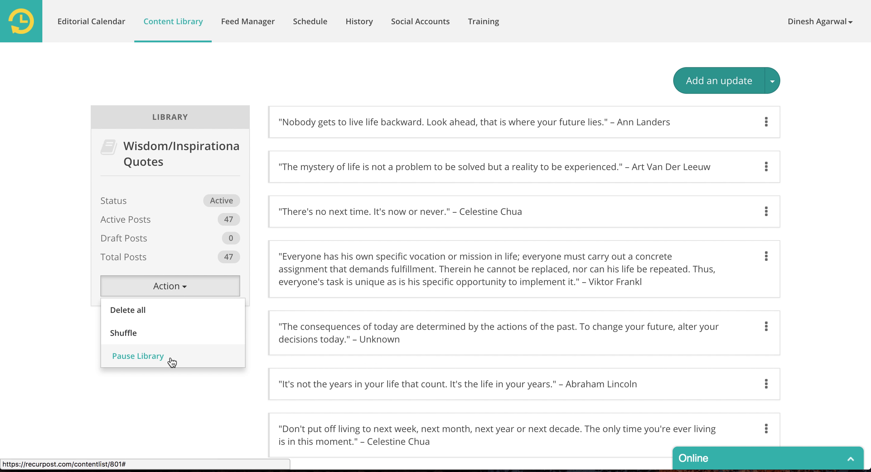
pyautogui.click(177, 386)
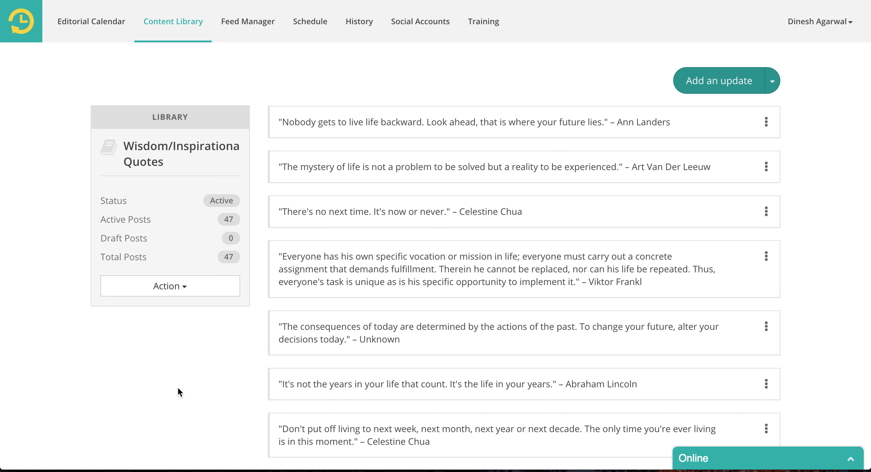